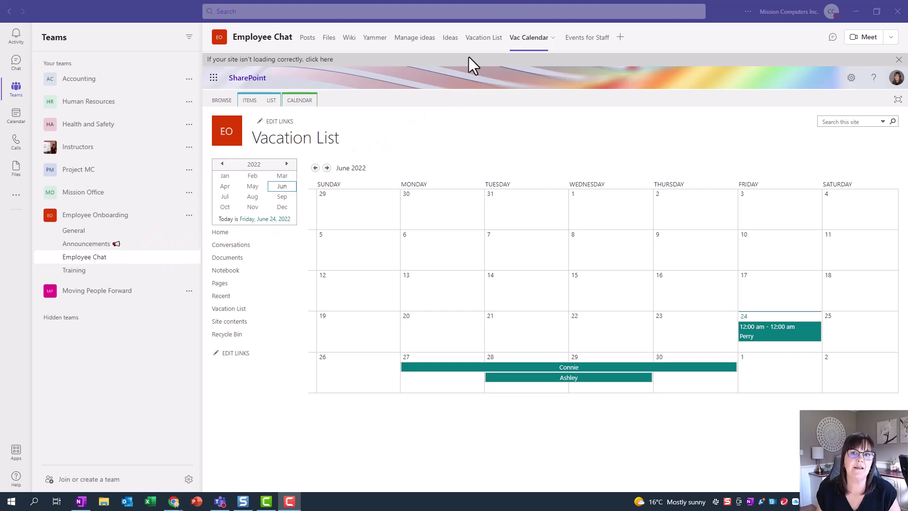
Open the Events for Staff list of the Employee Chat channel in SharePoint
{"action": "left_click", "coordinate": [489, 47]}
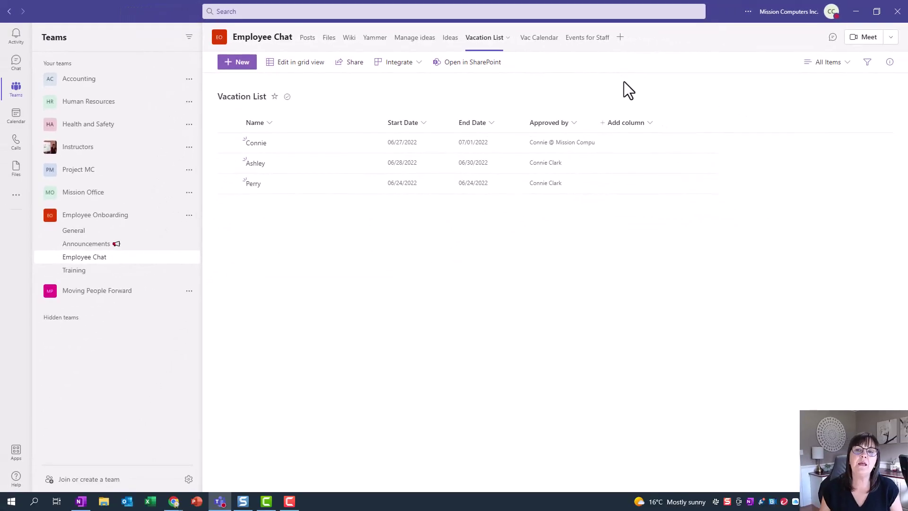
{"action": "left_click", "coordinate": [586, 43]}
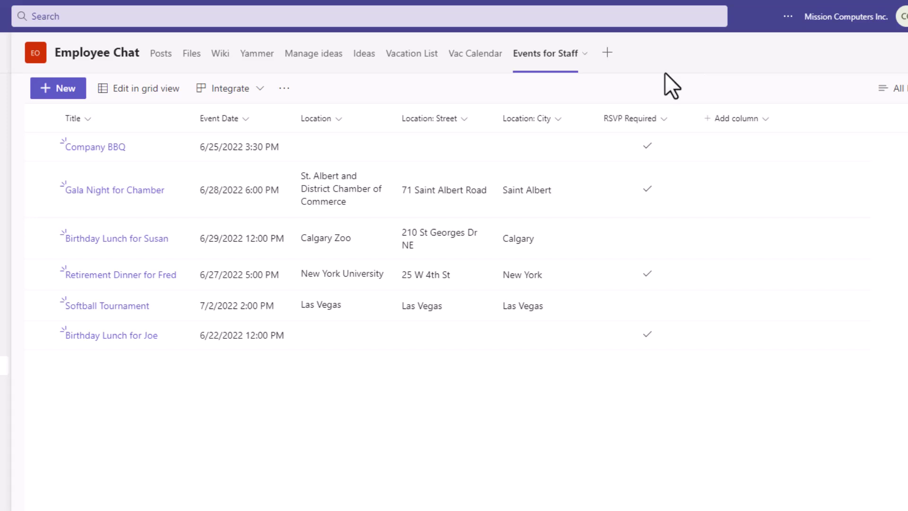
{"action": "left_click", "coordinate": [284, 89]}
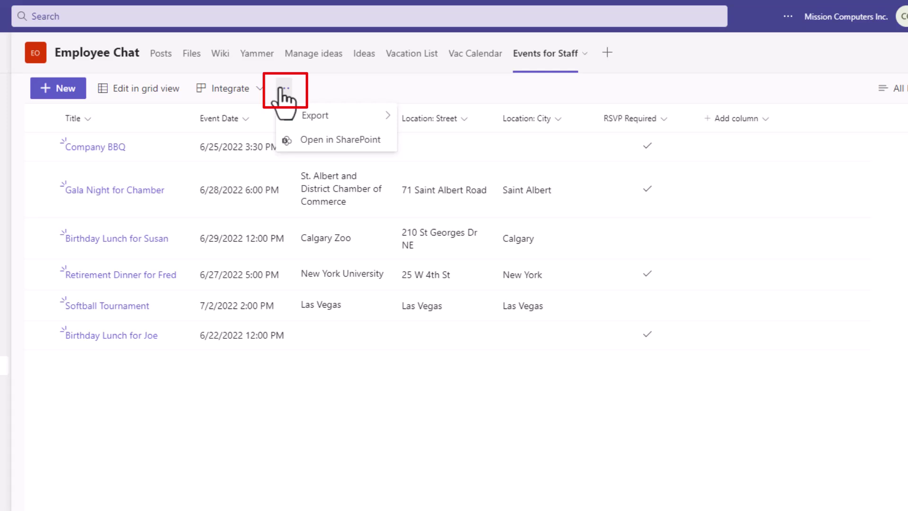
{"action": "left_click", "coordinate": [326, 142]}
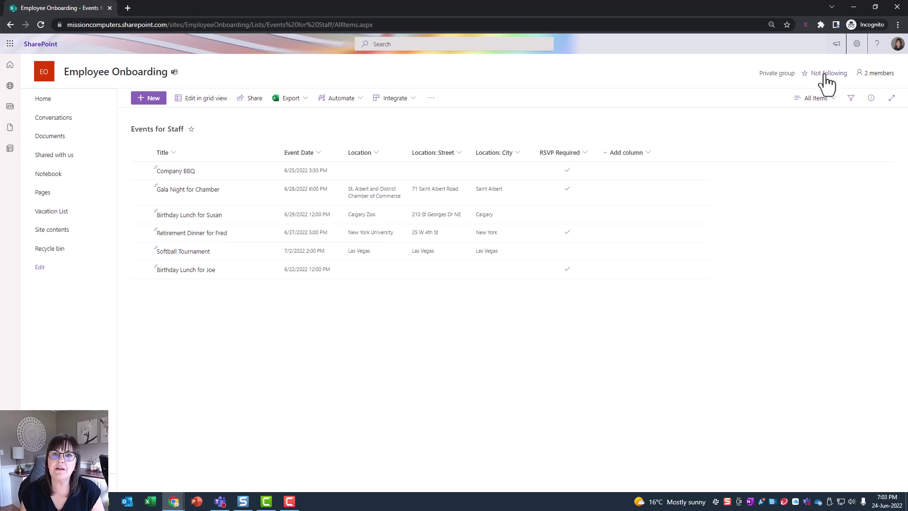
From the list settings of Events for Staff, start creating a new view of the Calendar View type
{"action": "left_click", "coordinate": [857, 44]}
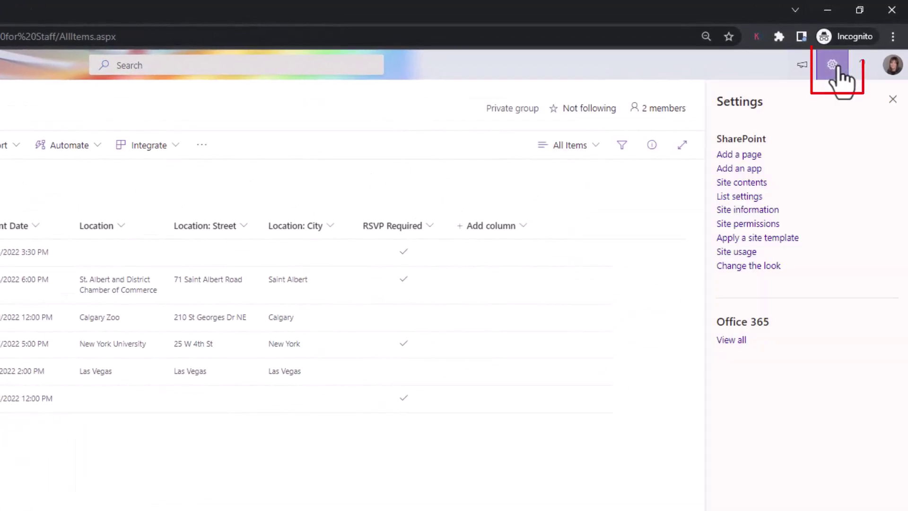
{"action": "left_click", "coordinate": [748, 197]}
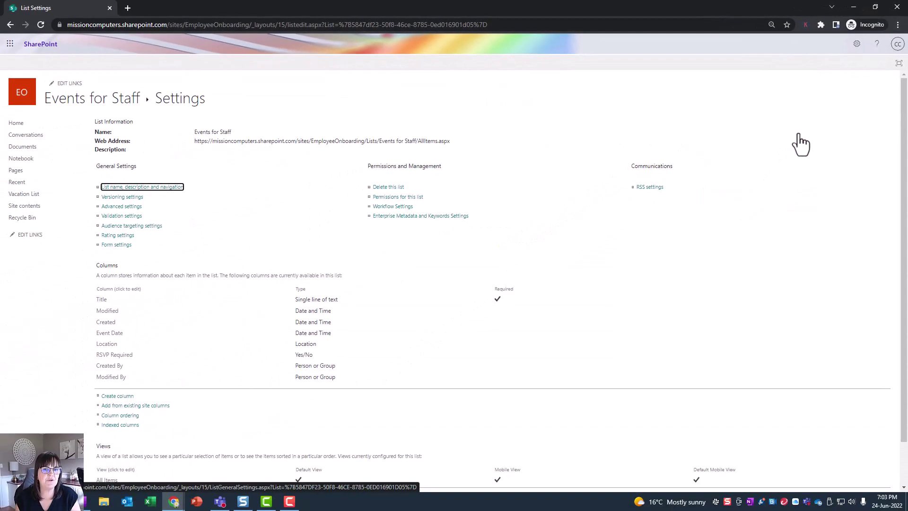
{"action": "scroll", "coordinate": [670, 257], "scroll_direction": "down", "scroll_amount": 2}
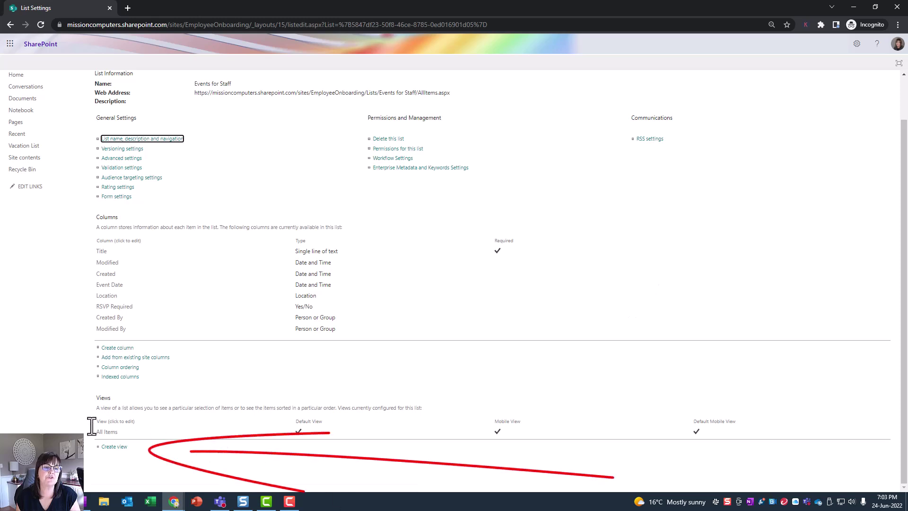
{"action": "left_click", "coordinate": [123, 447]}
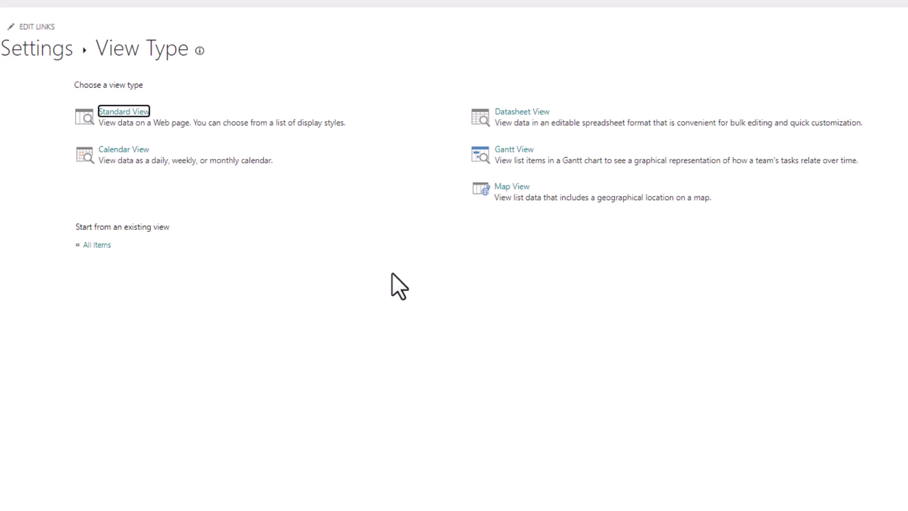
{"action": "left_click", "coordinate": [119, 151]}
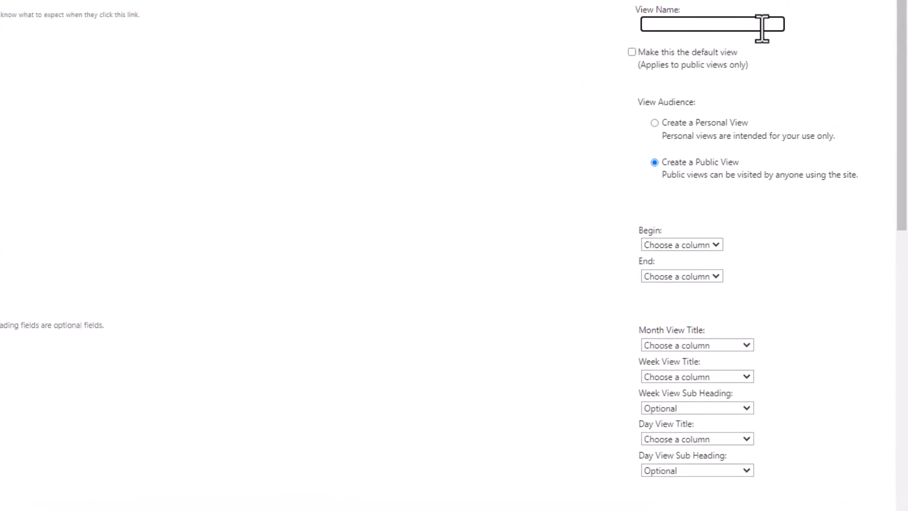
Name the new calendar view Events List
{"action": "type", "text": "Events LIst"}
{"action": "key", "text": "BackSpace"}
{"action": "key", "text": "BackSpace"}
{"action": "key", "text": "BackSpace"}
{"action": "type", "text": "ist"}
Set both the Begin and End columns of the calendar's time interval to Event Date
{"action": "left_click", "coordinate": [717, 245]}
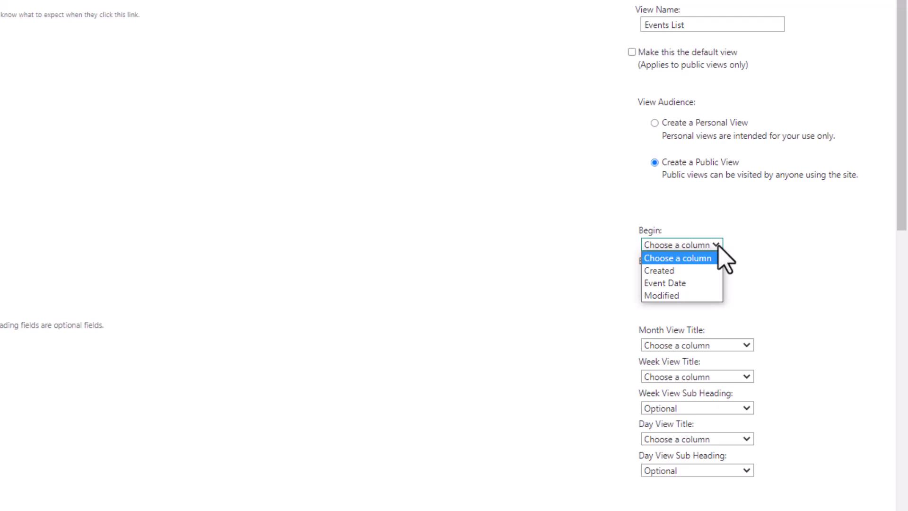
{"action": "left_click", "coordinate": [689, 283]}
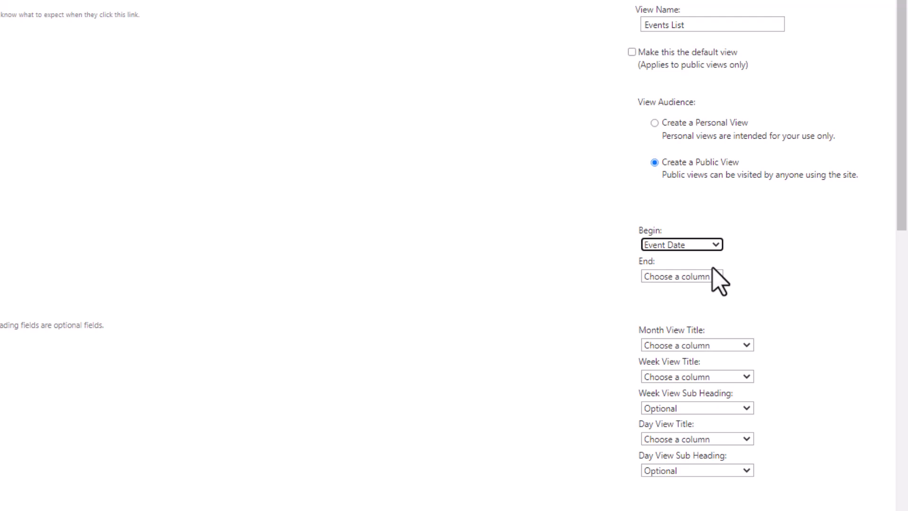
{"action": "left_click", "coordinate": [687, 279]}
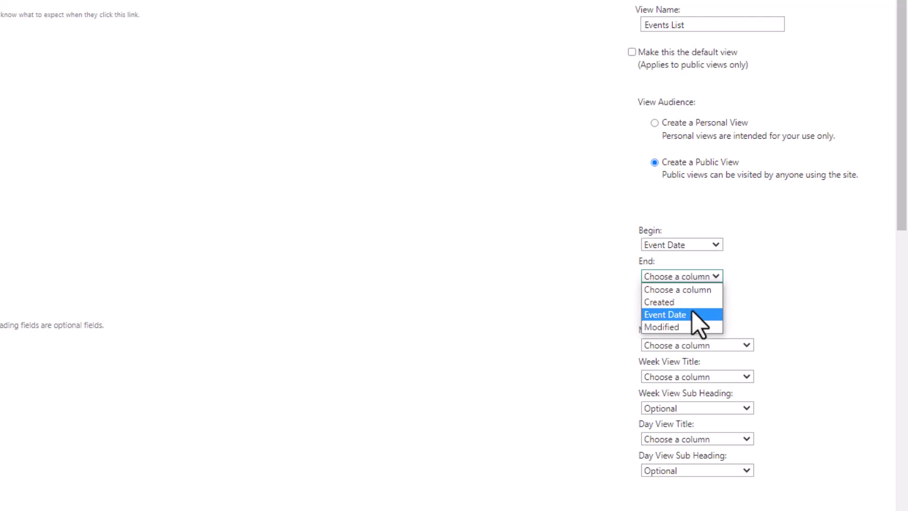
{"action": "left_click", "coordinate": [694, 314]}
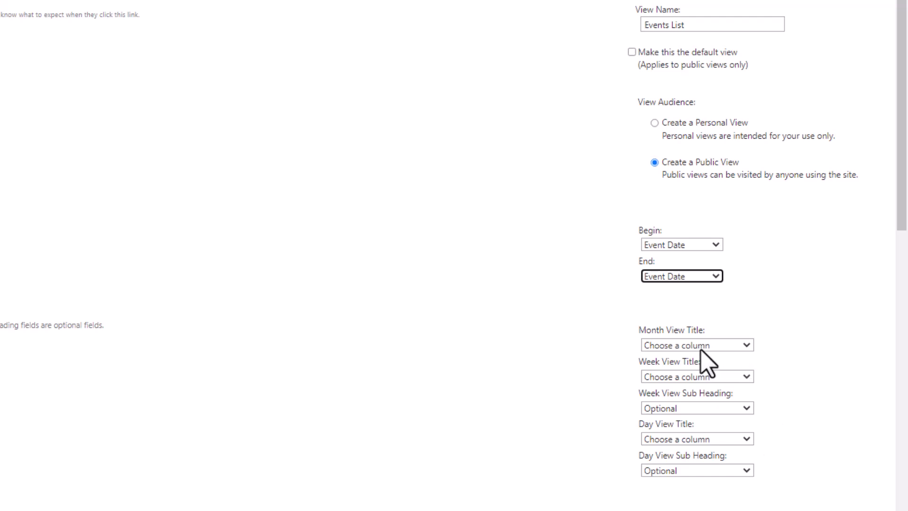
Use Title for the month, week and day view titles, and Location: Name for the week and day sub headings
{"action": "left_click", "coordinate": [750, 344]}
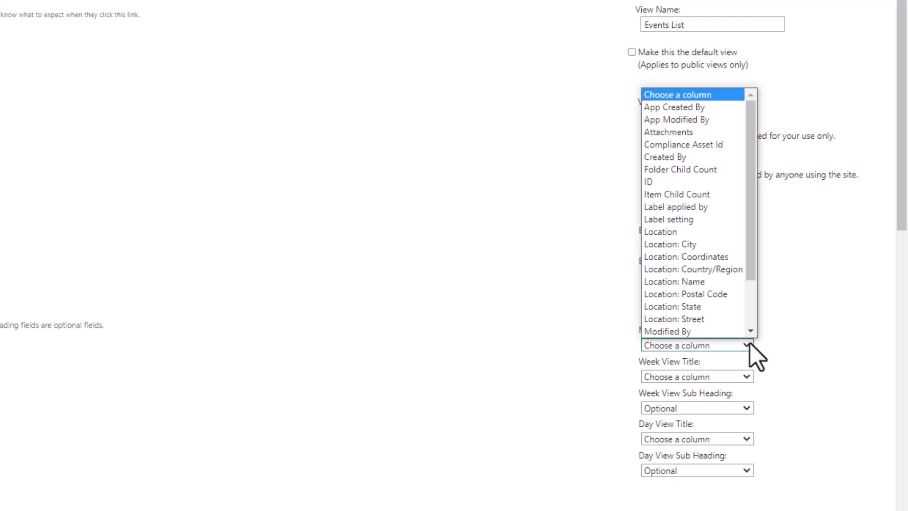
{"action": "scroll", "coordinate": [752, 330], "scroll_direction": "down", "scroll_amount": 3}
{"action": "left_click", "coordinate": [691, 319]}
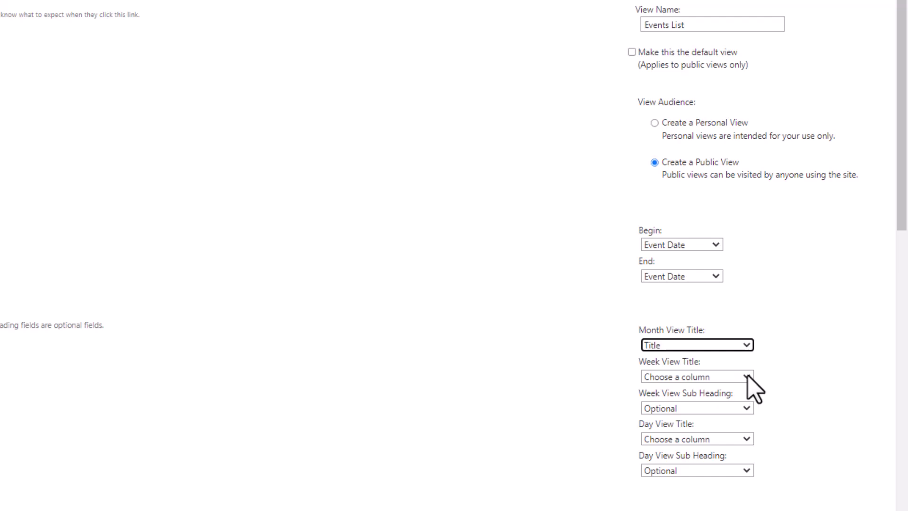
{"action": "left_click", "coordinate": [748, 377]}
{"action": "scroll", "coordinate": [716, 362], "scroll_direction": "down", "scroll_amount": 3}
{"action": "left_click", "coordinate": [700, 350]}
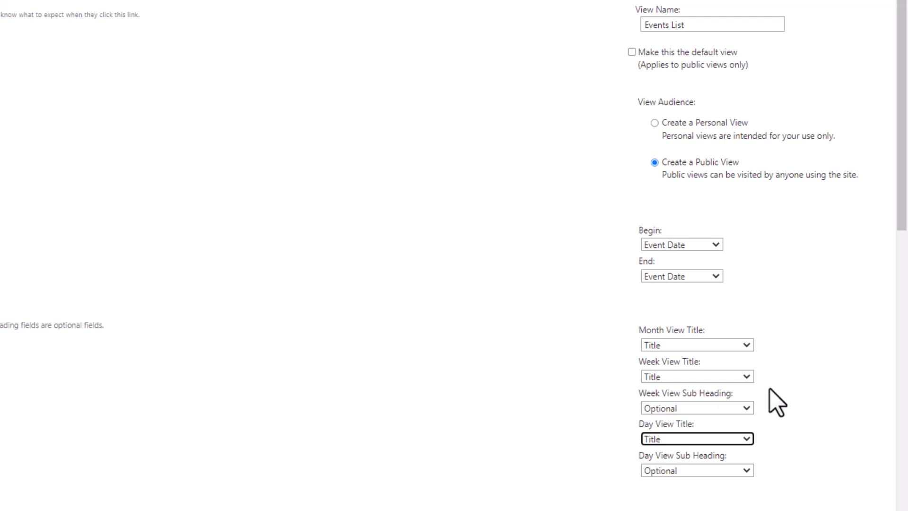
{"action": "left_click", "coordinate": [746, 409]}
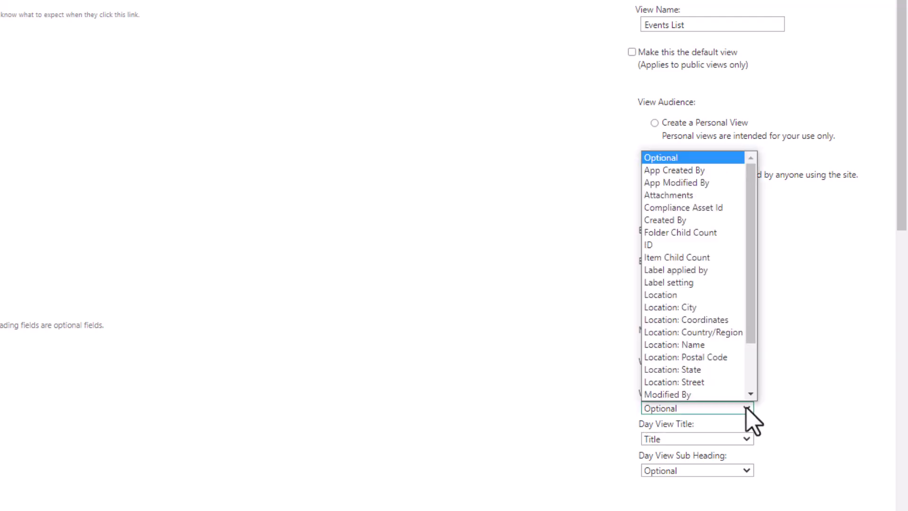
{"action": "left_click", "coordinate": [712, 345]}
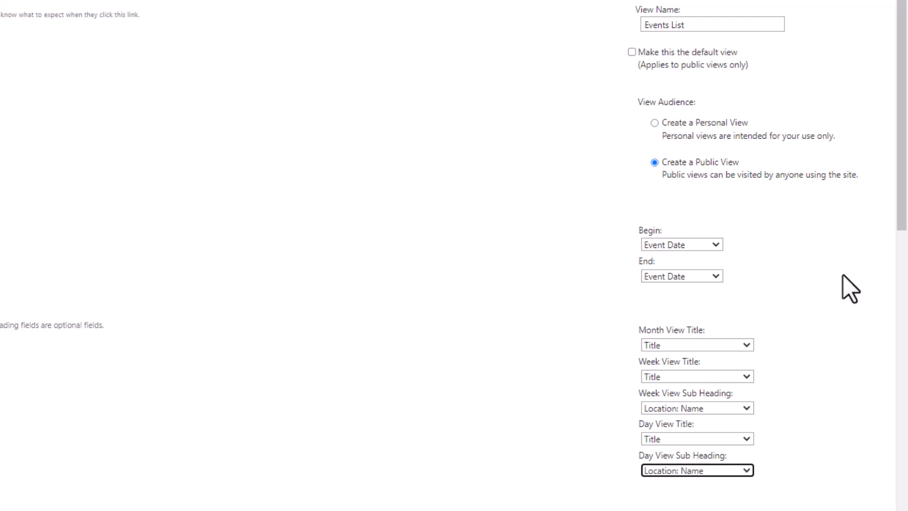
Set the default scope to Week and the number of displayed items to 10, and create the view
{"action": "scroll", "coordinate": [845, 290], "scroll_direction": "down", "scroll_amount": 8}
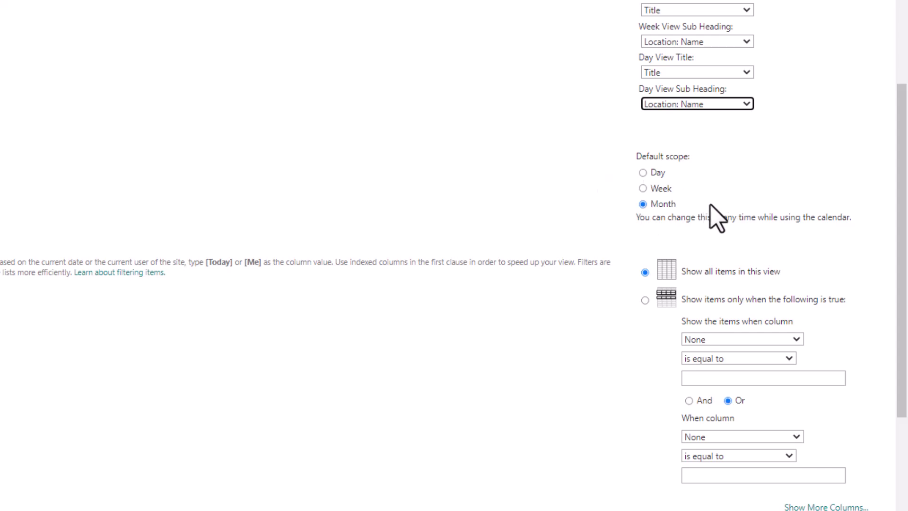
{"action": "left_click", "coordinate": [643, 188]}
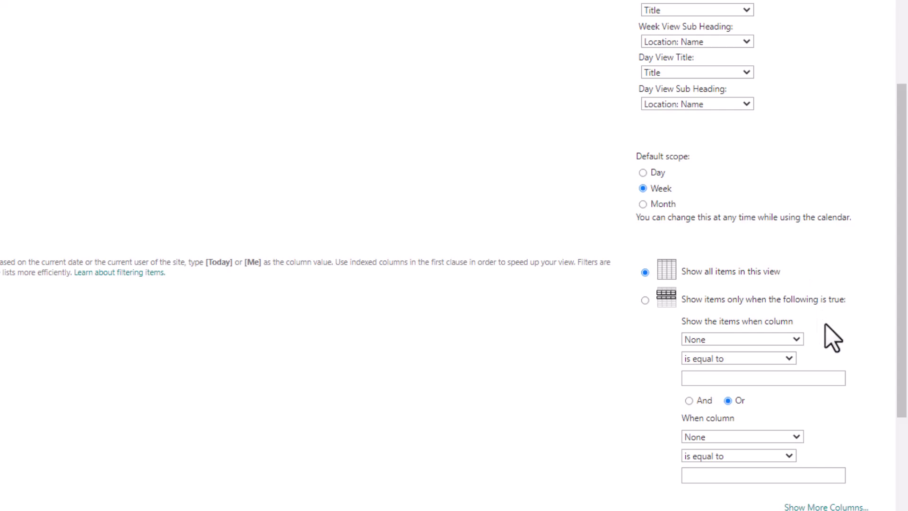
{"action": "scroll", "coordinate": [831, 335], "scroll_direction": "down", "scroll_amount": 4}
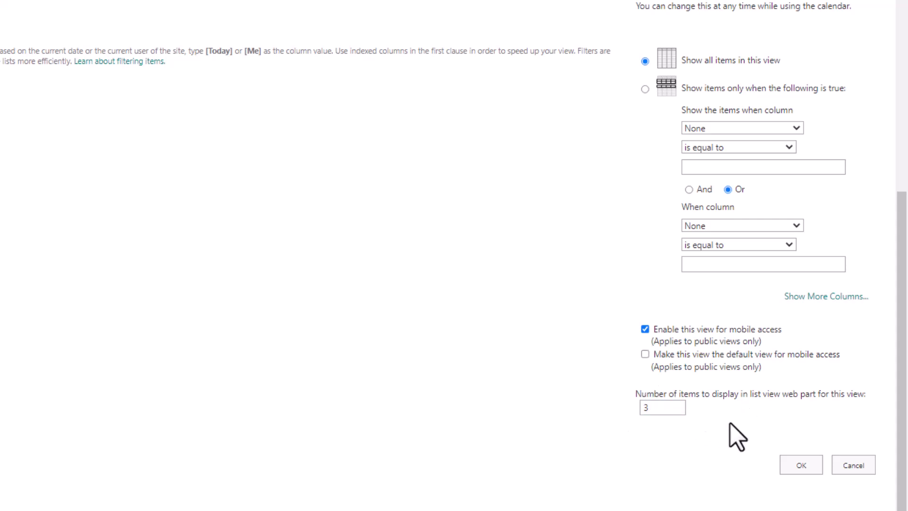
{"action": "double_click", "coordinate": [644, 409]}
{"action": "type", "text": "10"}
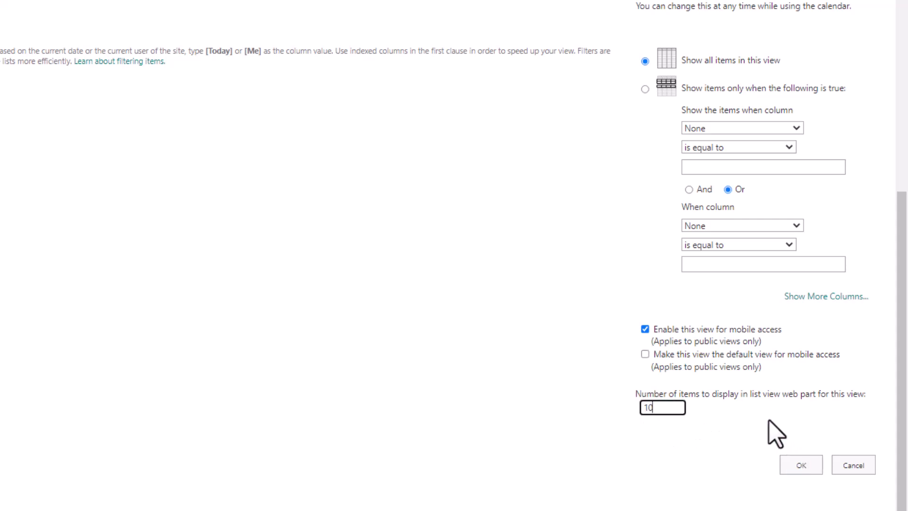
{"action": "left_click", "coordinate": [743, 443]}
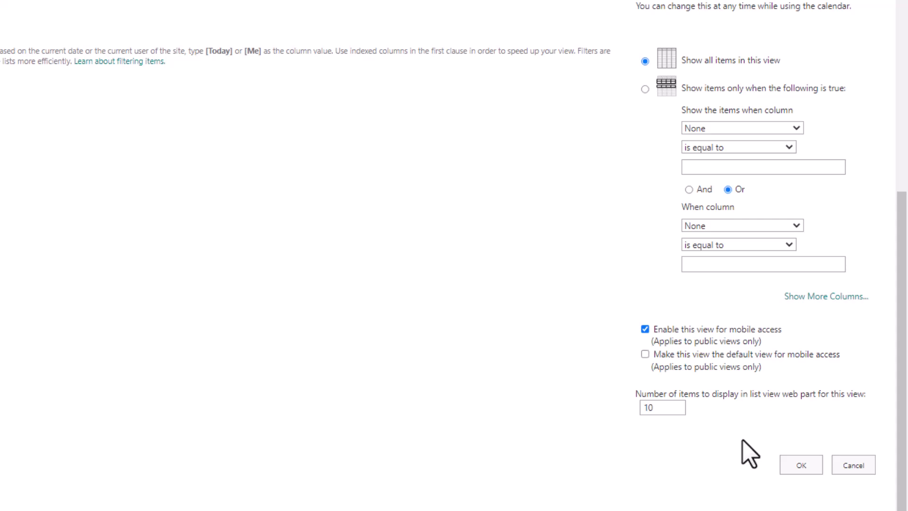
{"action": "left_click", "coordinate": [799, 468]}
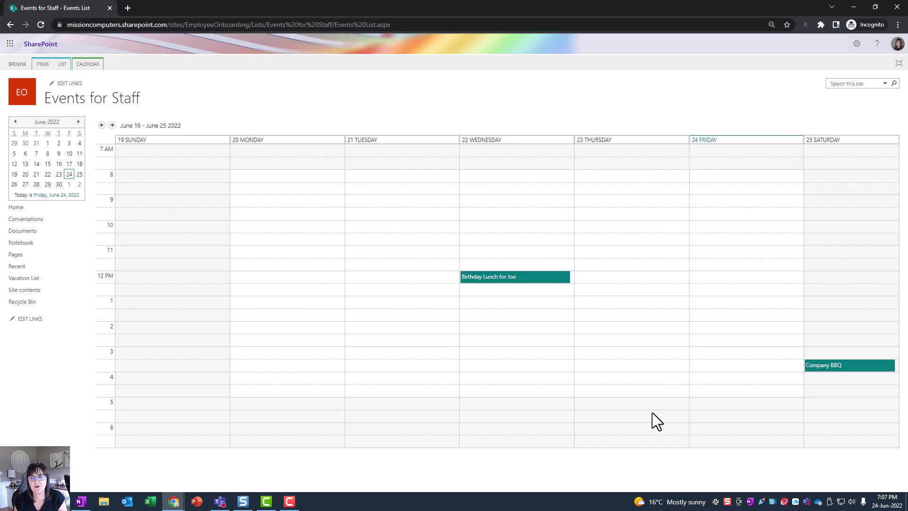
Move the calendar to the week of June 26 - July 2 2022 and copy the page's web address
{"action": "left_click", "coordinate": [112, 126]}
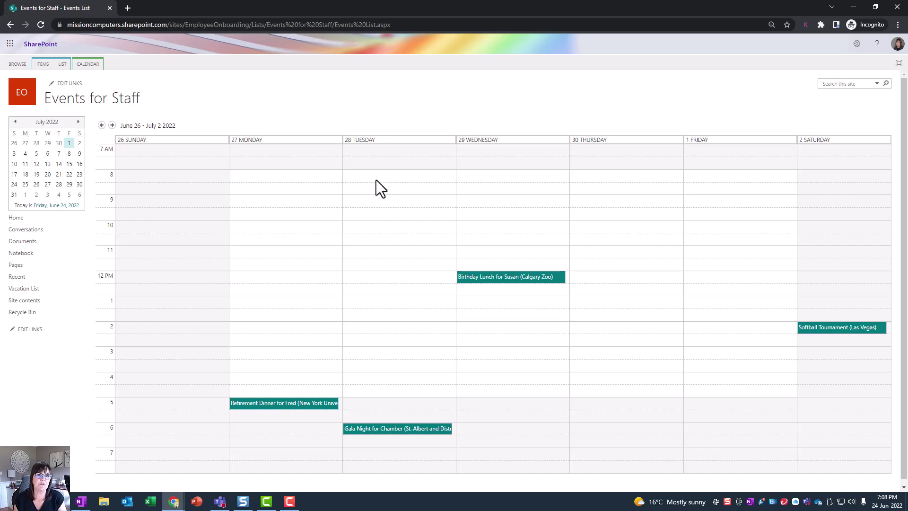
{"action": "left_click", "coordinate": [272, 24]}
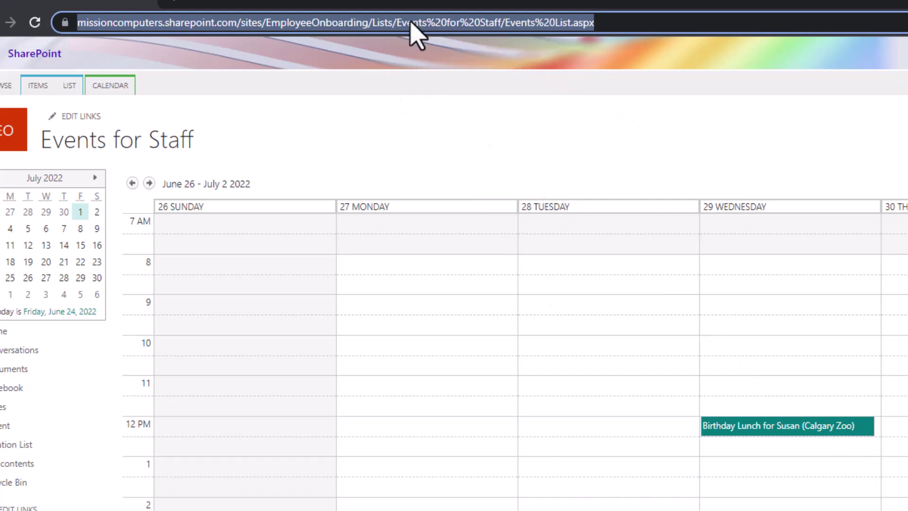
{"action": "right_click", "coordinate": [410, 30]}
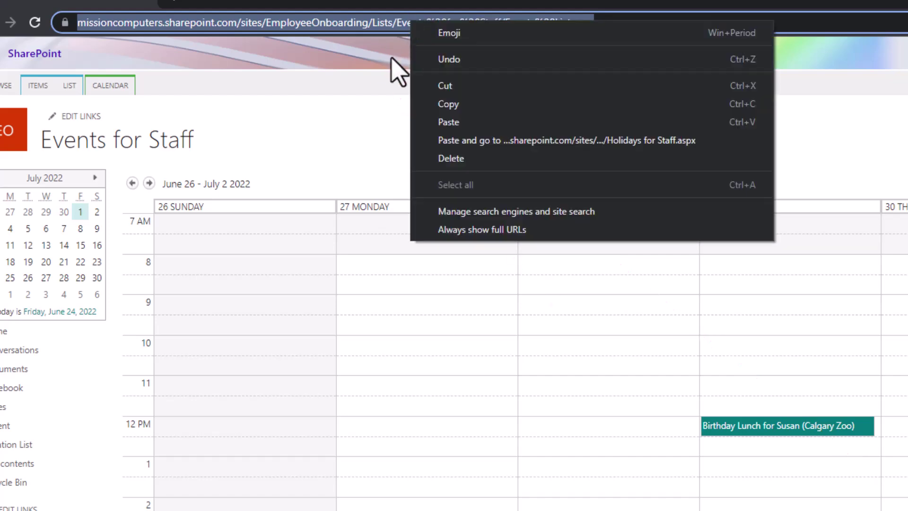
{"action": "left_click", "coordinate": [439, 105]}
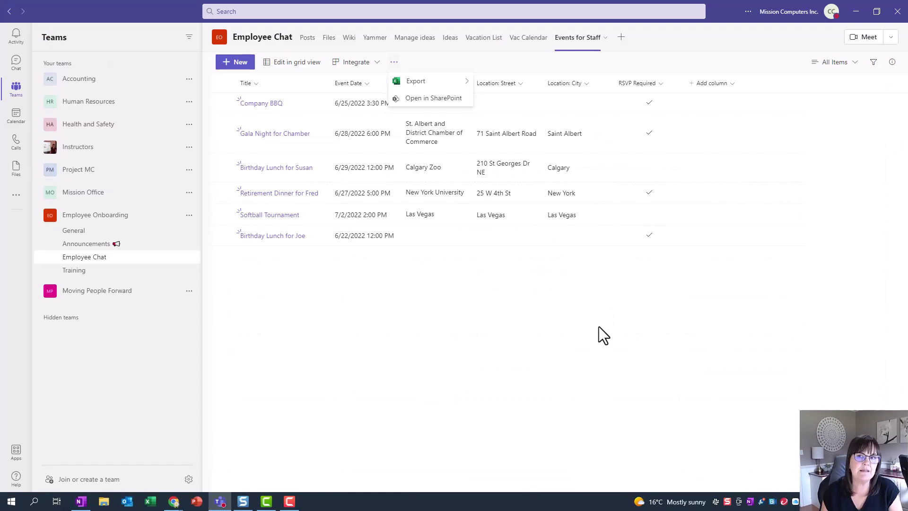
Back in Teams, start adding a Website tab to the Employee Chat channel and name it Events Calendar
{"action": "left_click", "coordinate": [622, 38]}
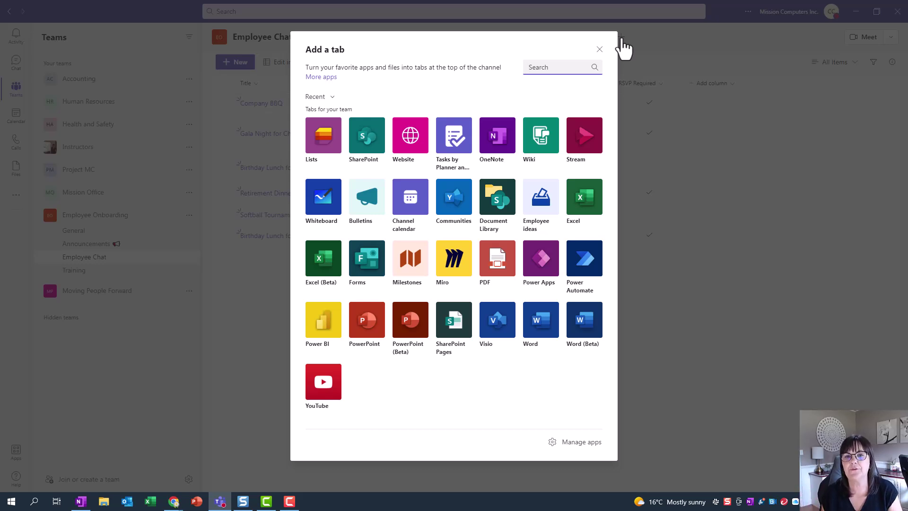
{"action": "left_click", "coordinate": [537, 67]}
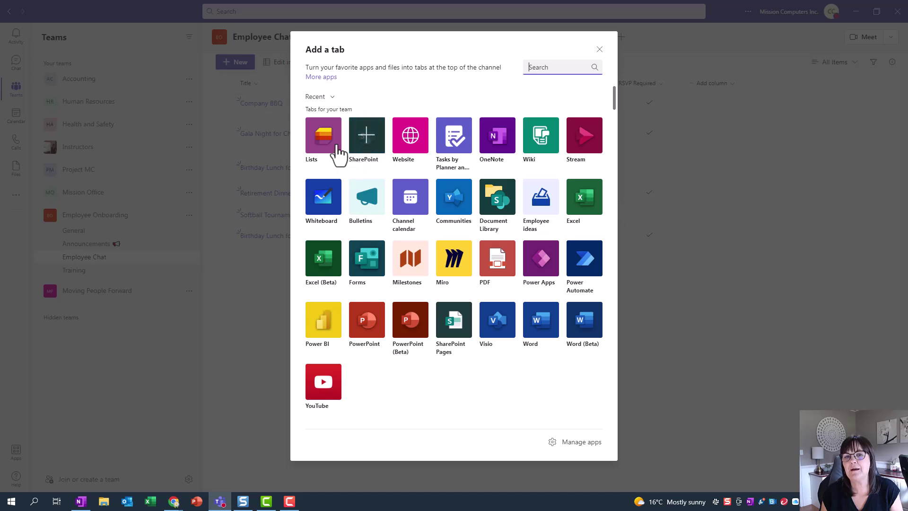
{"action": "left_click", "coordinate": [422, 147]}
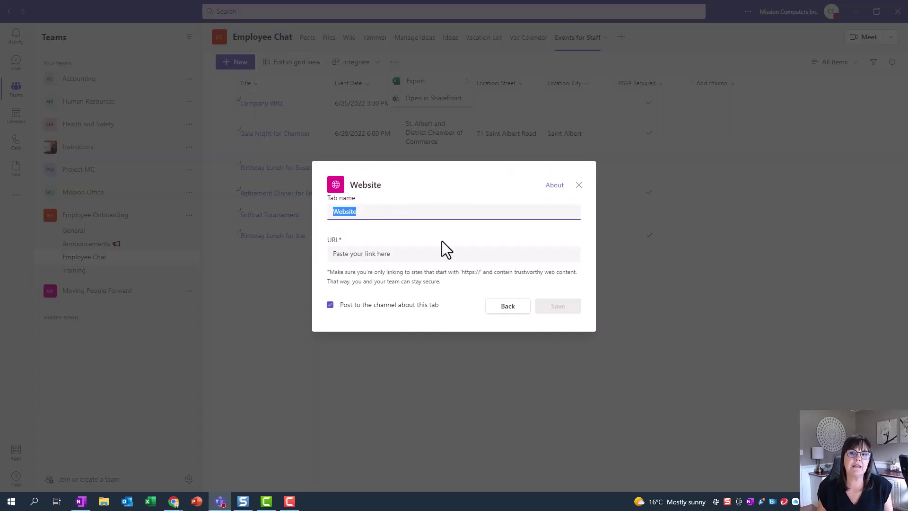
{"action": "type", "text": "Event"}
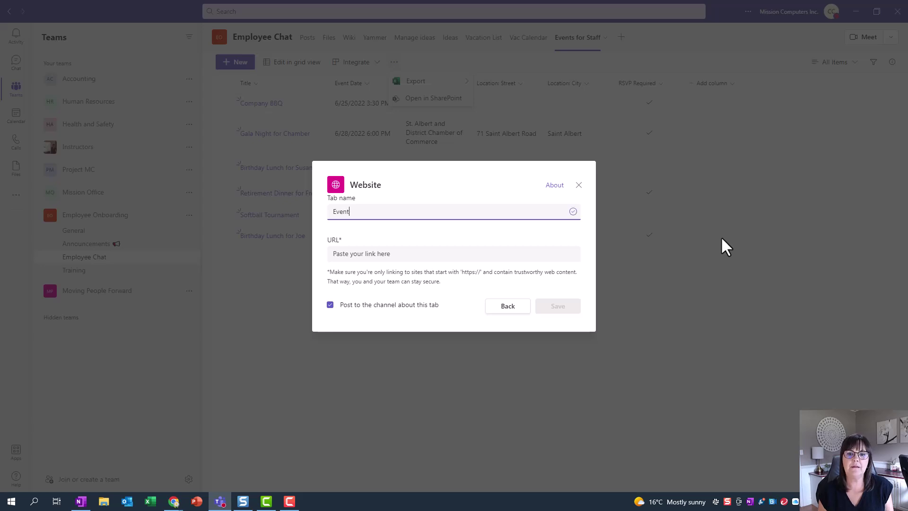
{"action": "type", "text": "s Calendar"}
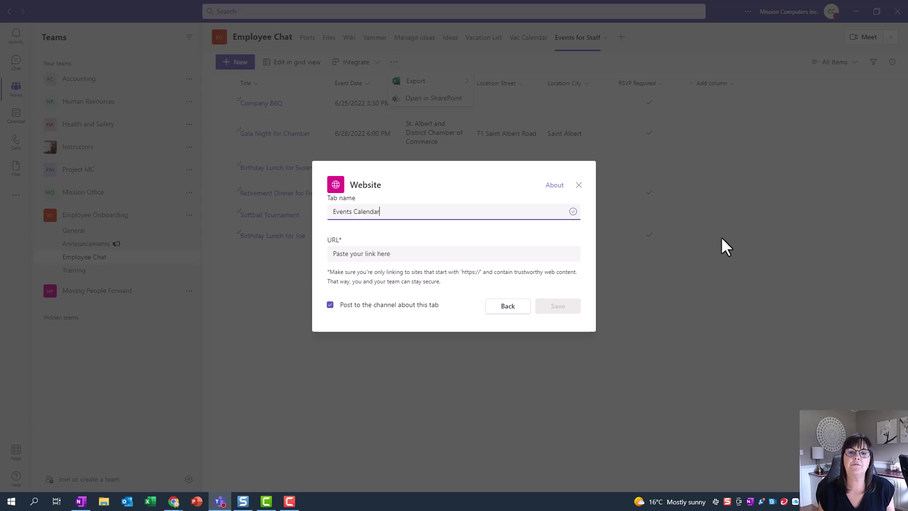
Save the tab with the copied calendar address as its URL and advance its calendar by one week
{"action": "left_click", "coordinate": [405, 256]}
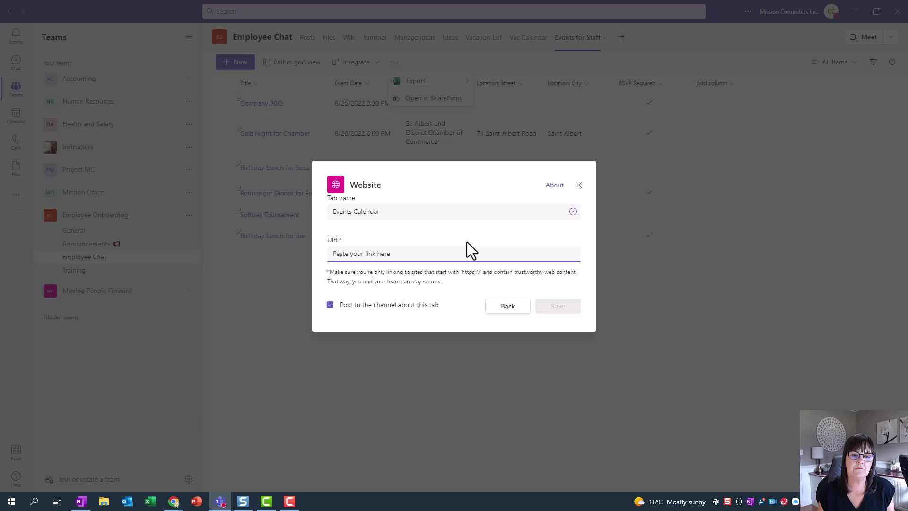
{"action": "key", "text": "ctrl+v"}
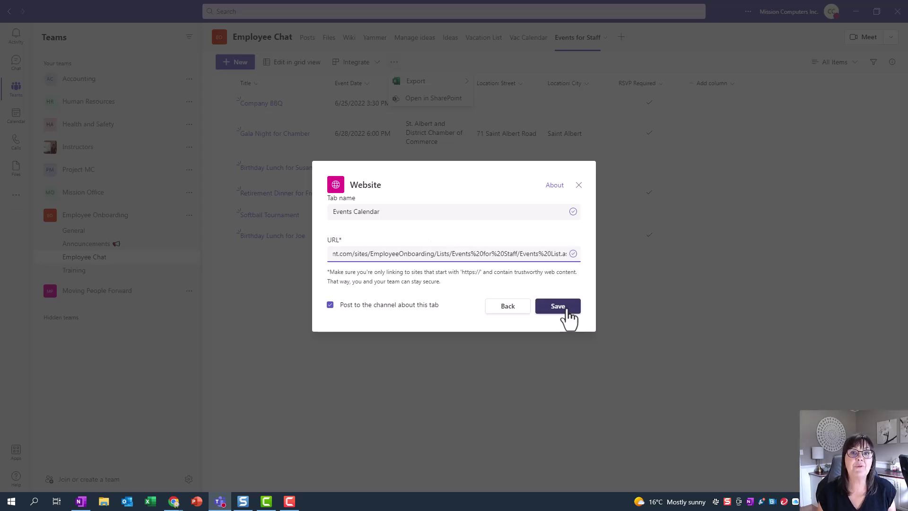
{"action": "left_click", "coordinate": [568, 309]}
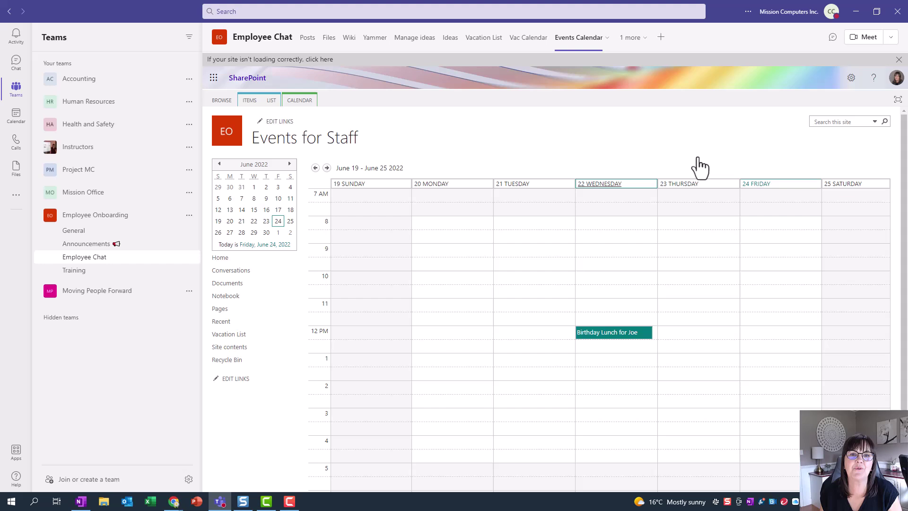
{"action": "left_click", "coordinate": [327, 168]}
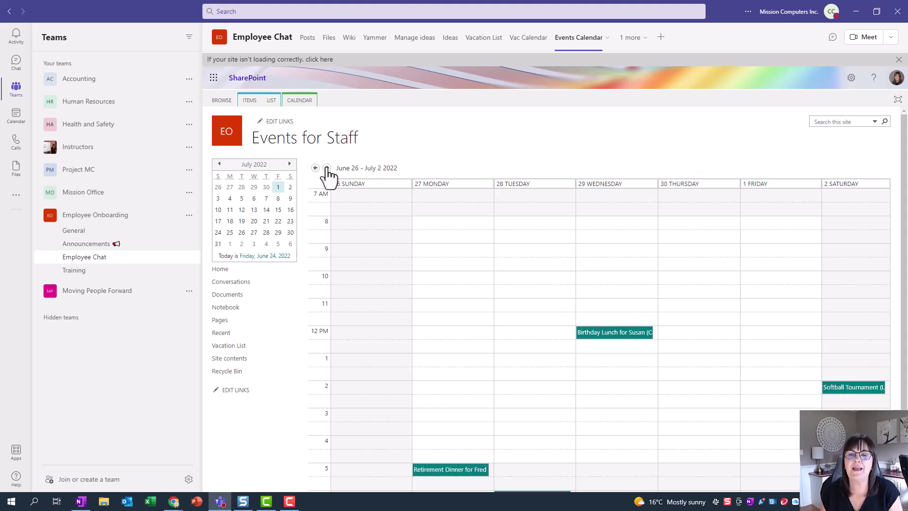